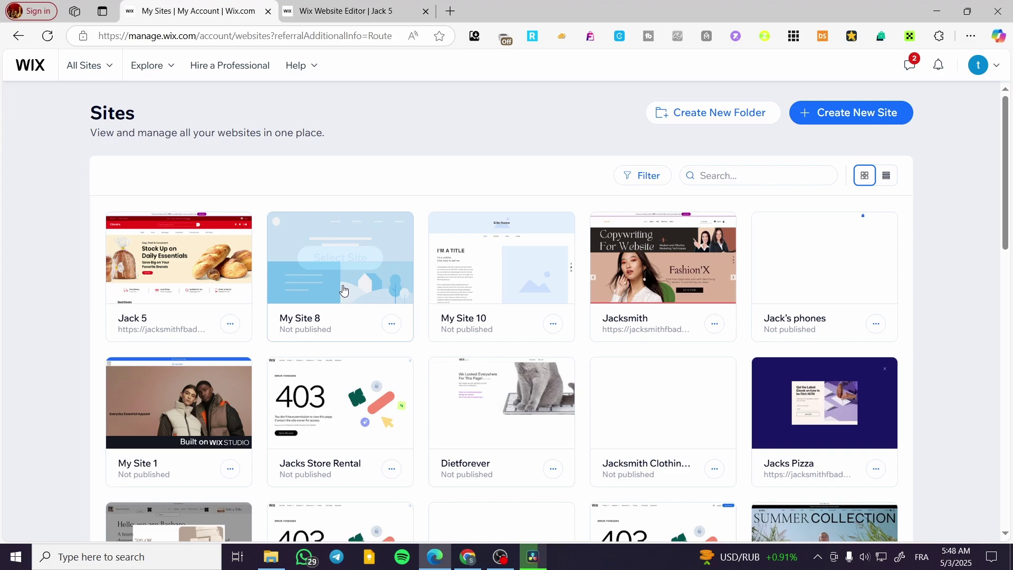
Open the Jack 5 site's dashboard and go to its store Products catalog.
left_click(178, 257)
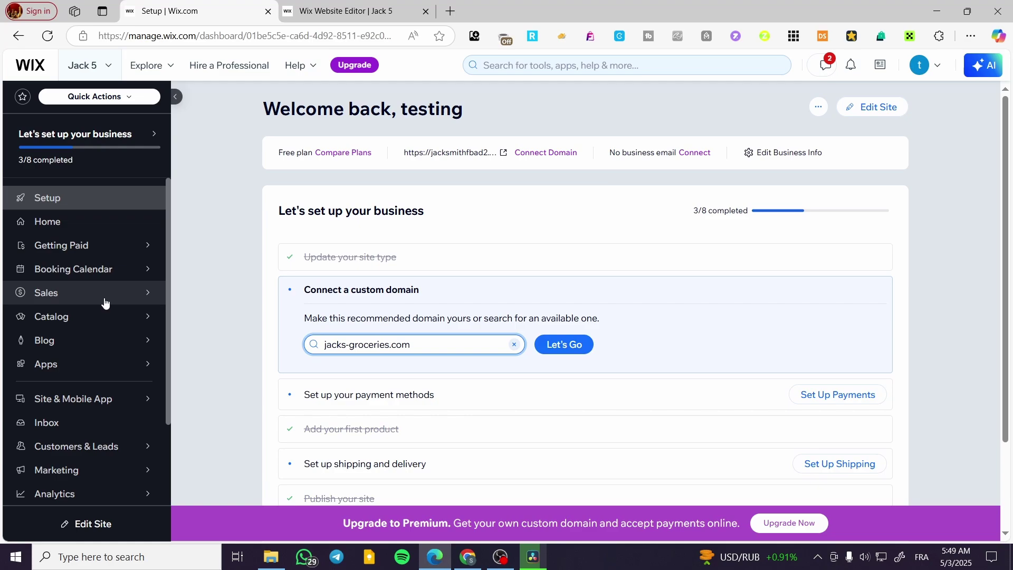
mouse_move(79, 292)
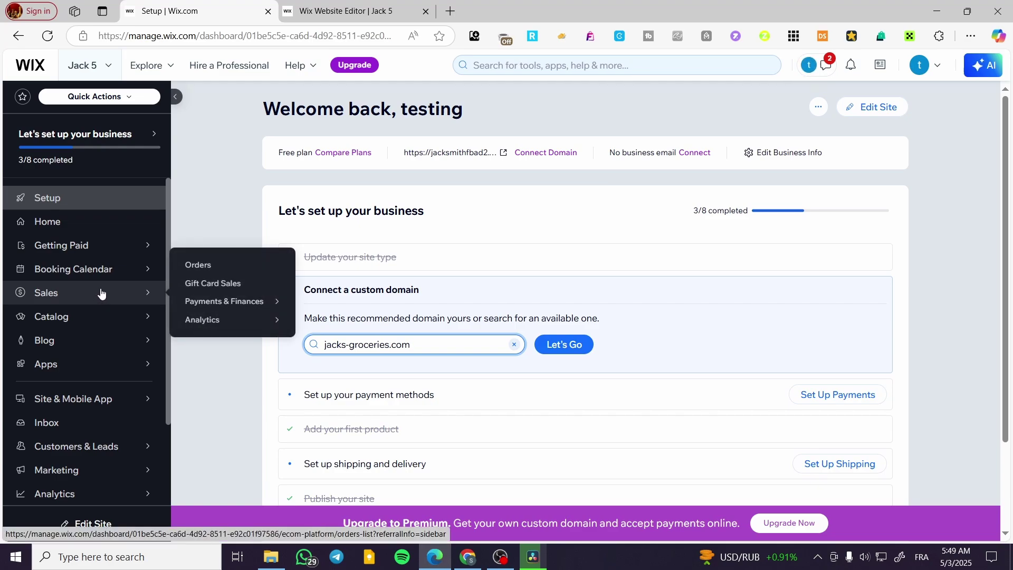
left_click(84, 322)
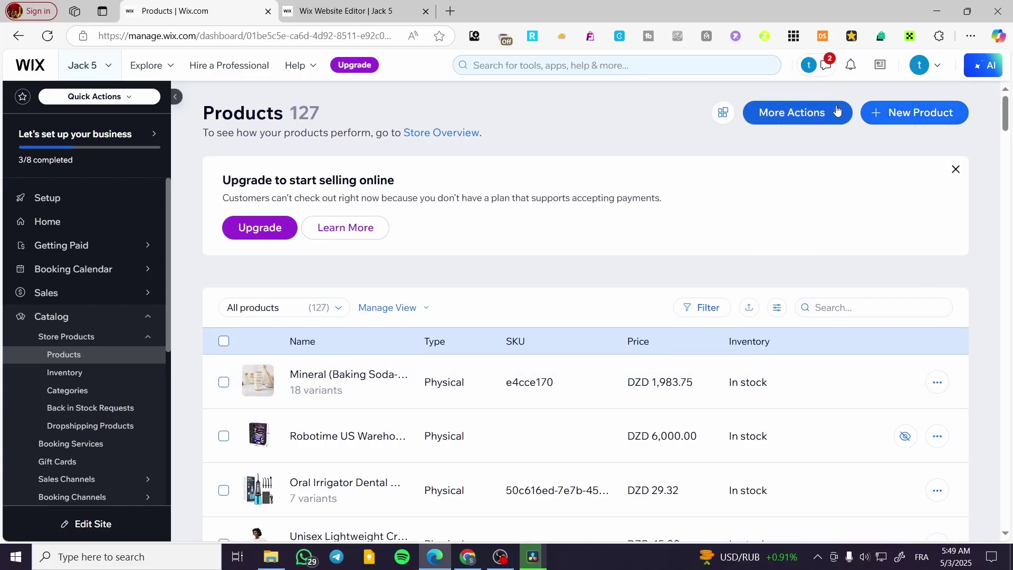
Open the Mineral deodorant product and add a new, unnamed category entry to it.
left_click(823, 112)
left_click(838, 111)
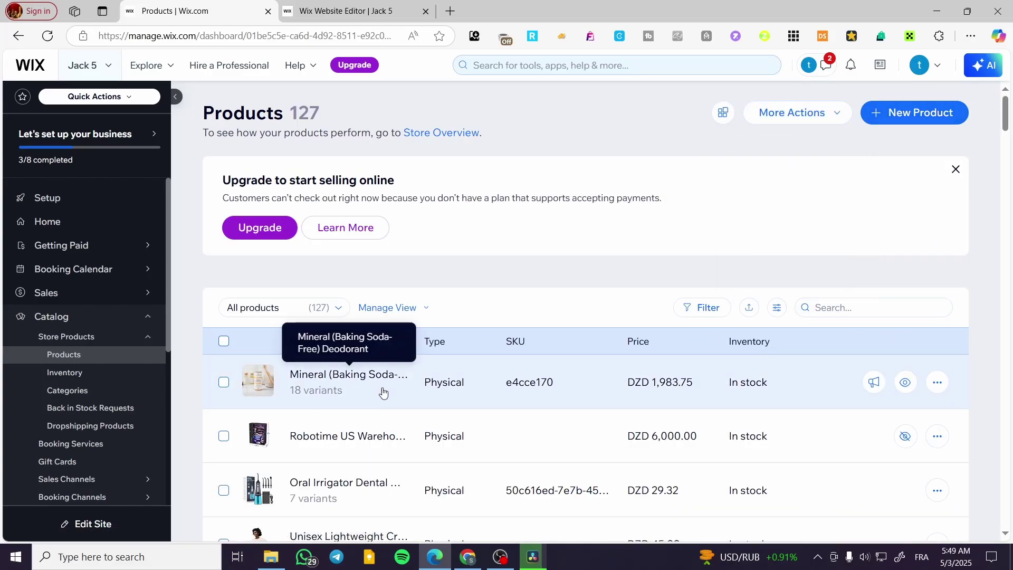
left_click(342, 378)
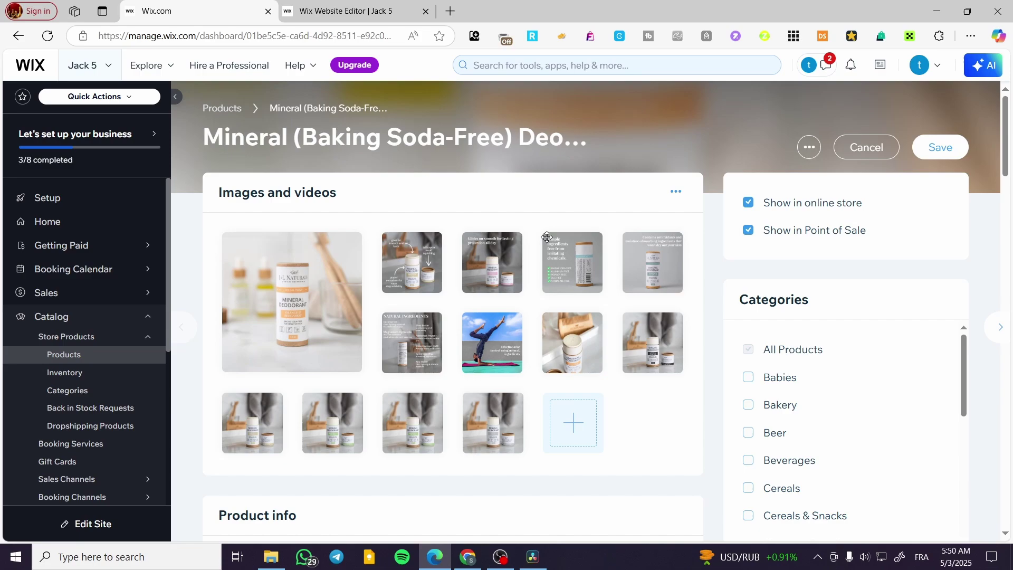
scroll(855, 396, "down", 2)
scroll(855, 396, "up", 1)
scroll(605, 410, "down", 5)
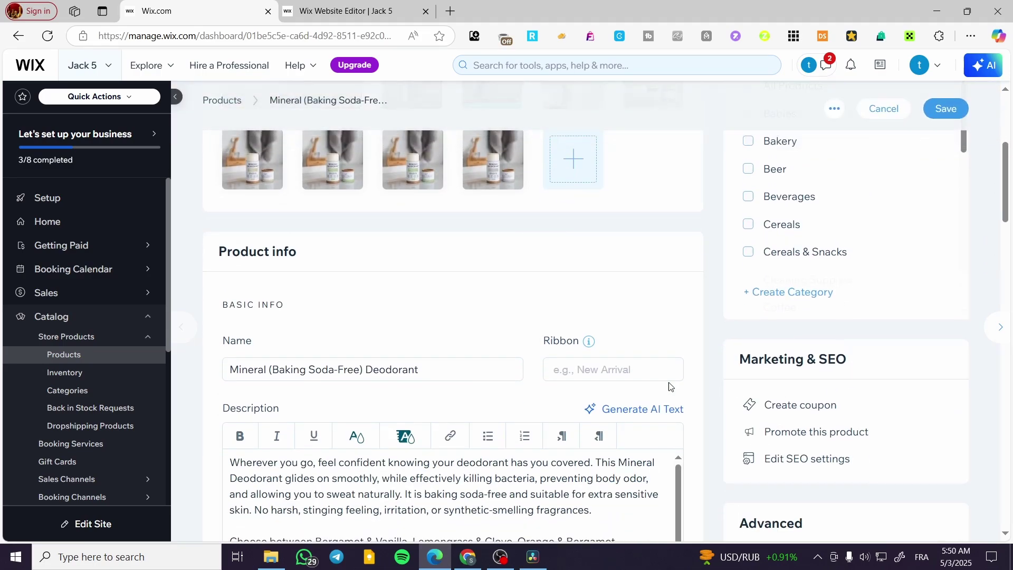
scroll(815, 333, "up", 3)
scroll(817, 335, "up", 4)
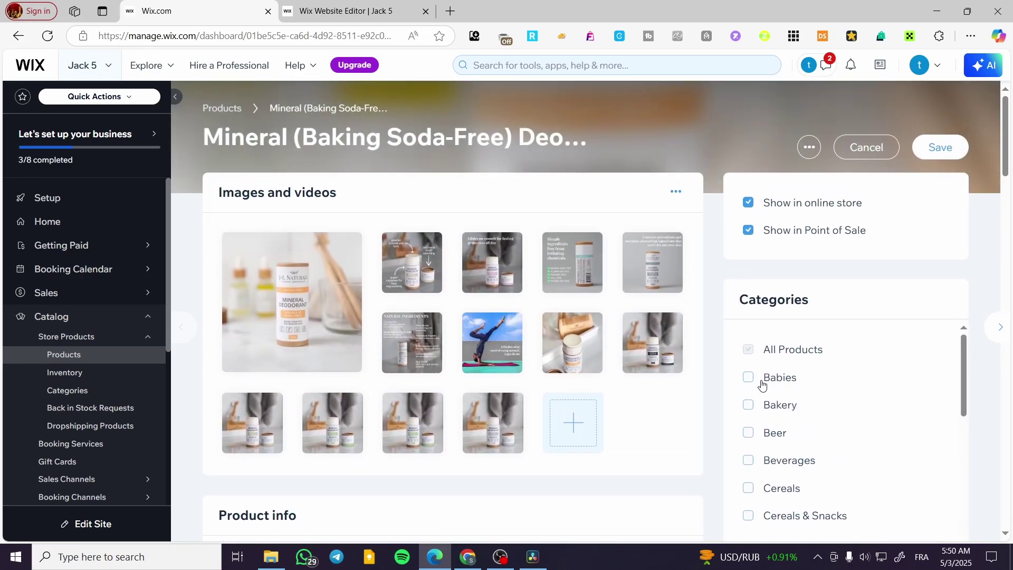
scroll(756, 371, "down", 3)
scroll(811, 360, "down", 4)
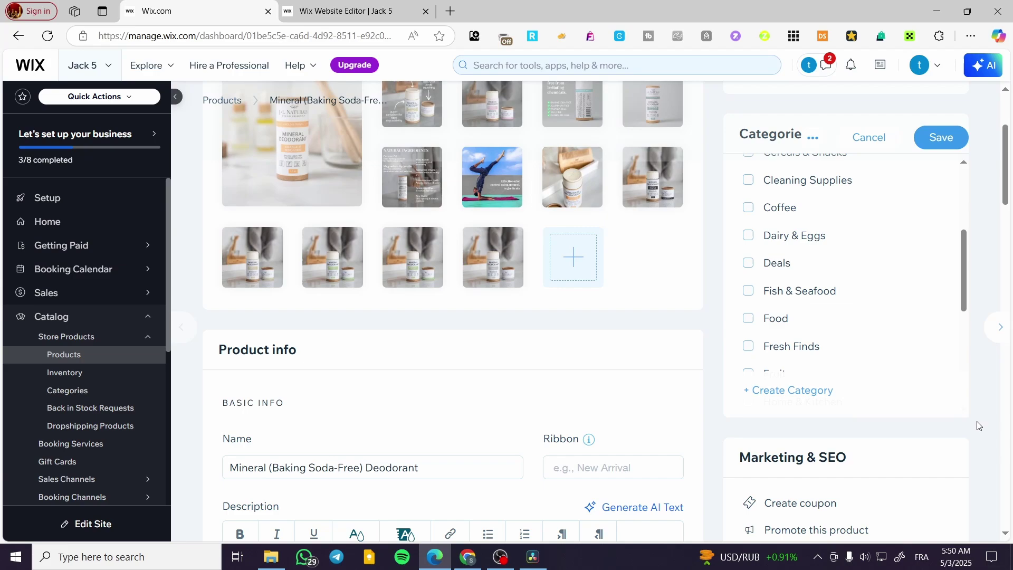
left_click(811, 360)
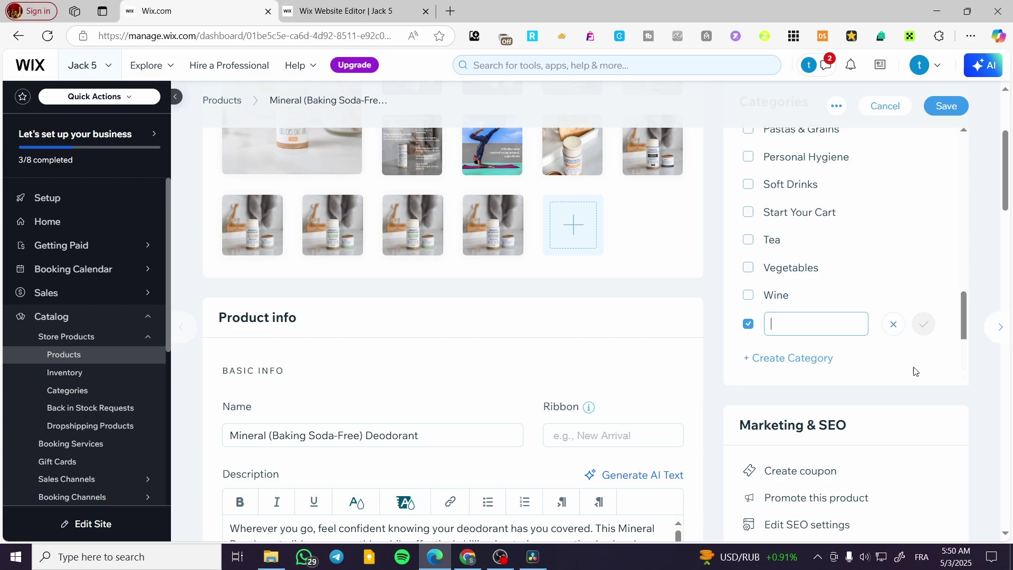
Go to the store's product Categories page and start a new category, Category1.
left_click(68, 390)
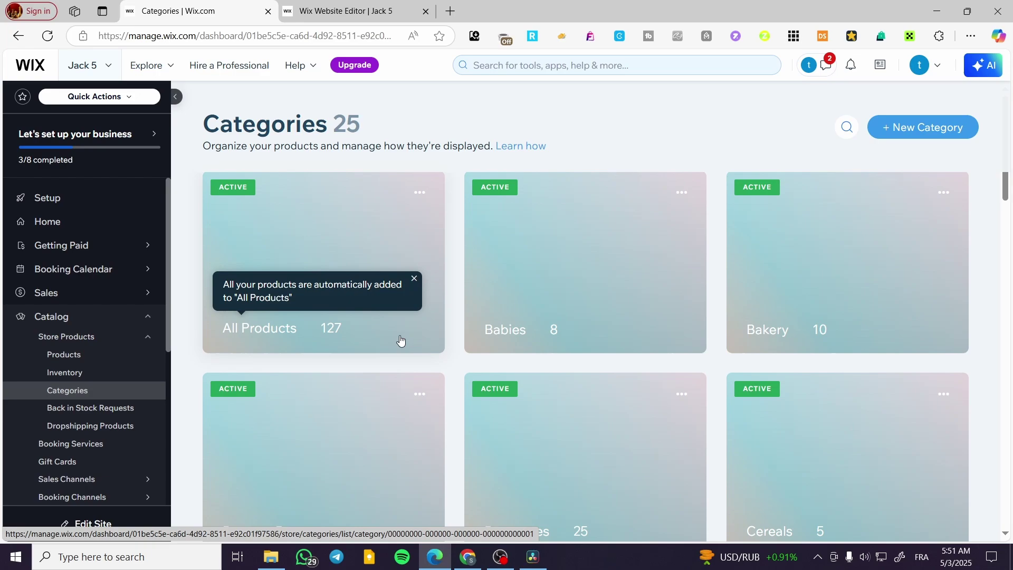
left_click(923, 126)
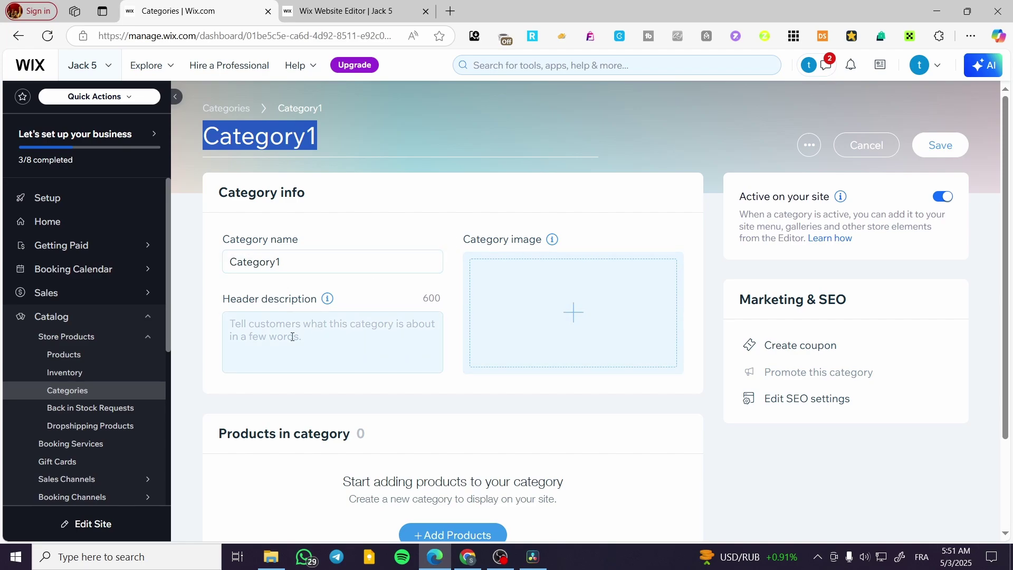
scroll(292, 337, "down", 2)
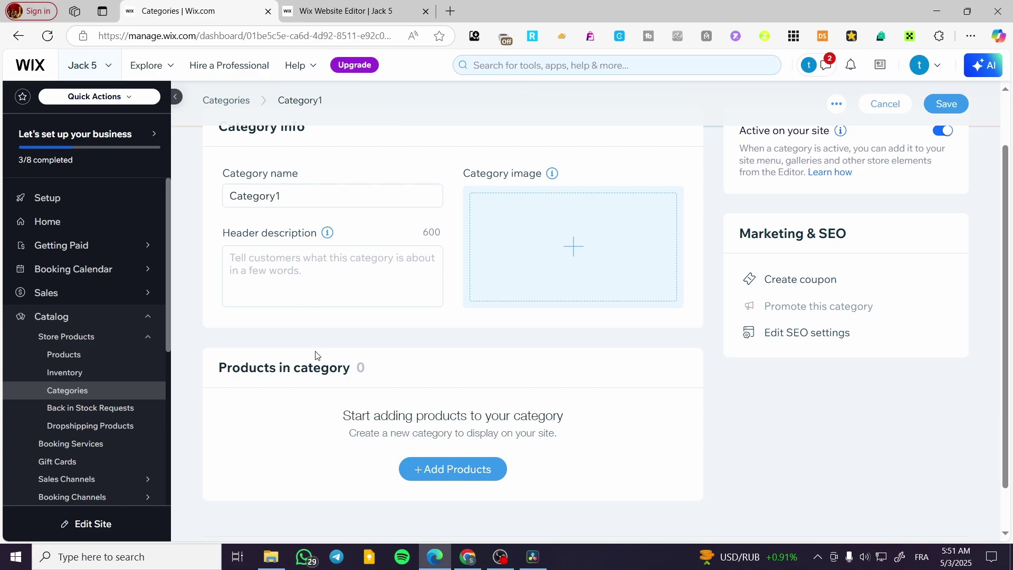
scroll(79, 316, "down", 4)
scroll(133, 334, "down", 3)
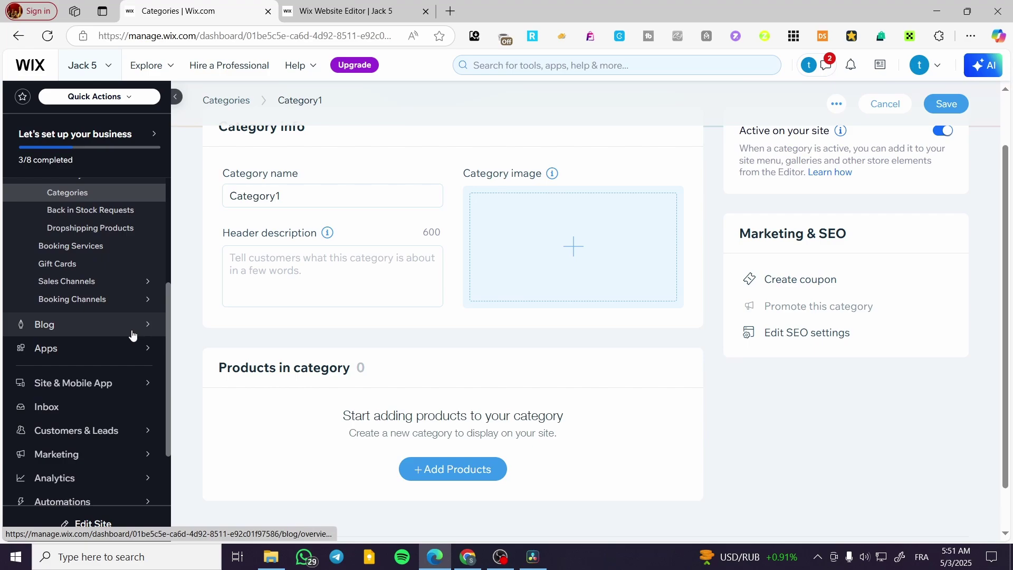
scroll(119, 349, "up", 4)
scroll(79, 367, "down", 4)
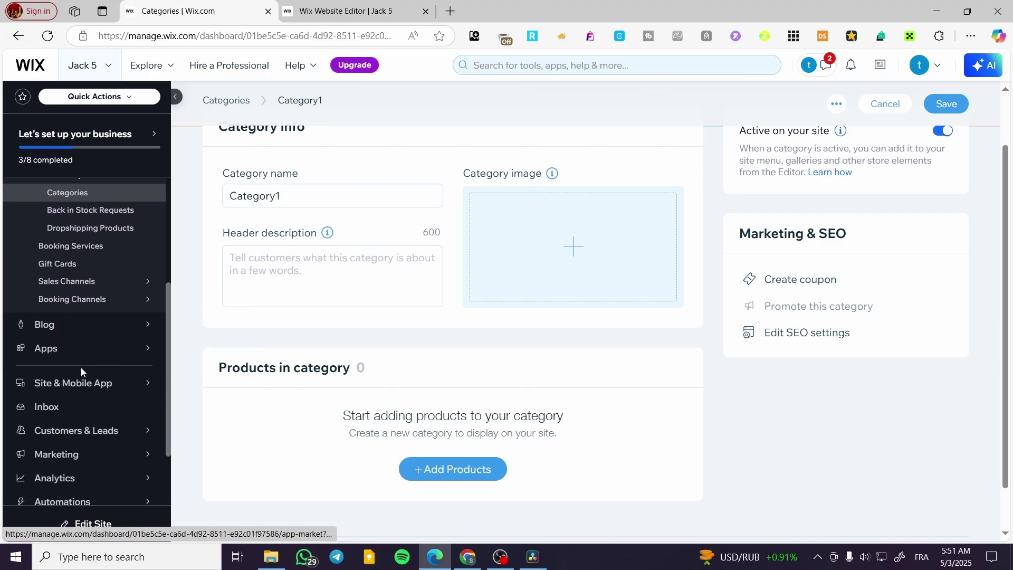
Create a blog category named 'dd' with description 'dd' and save it.
left_click(42, 326)
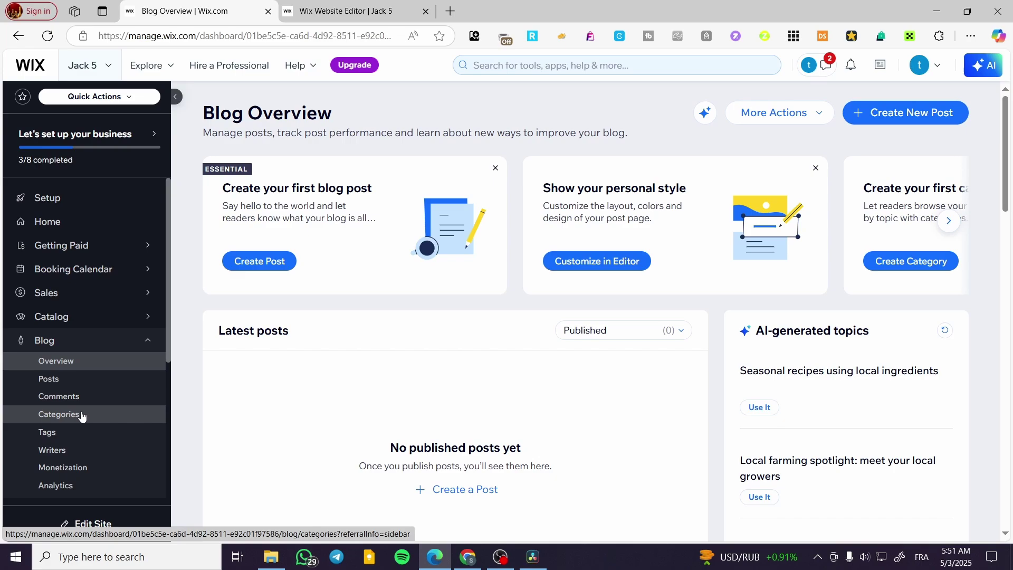
left_click(81, 415)
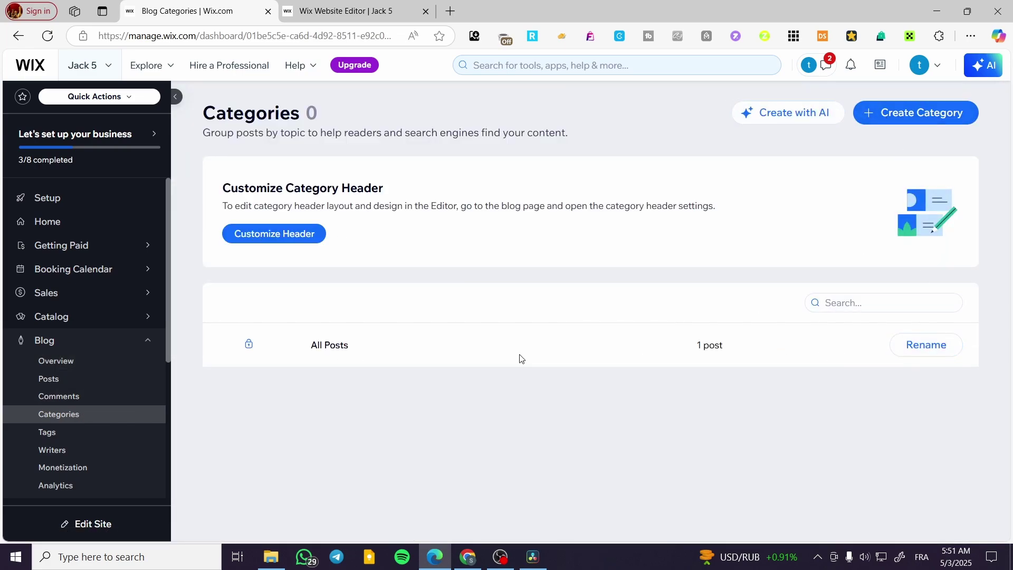
left_click(915, 113)
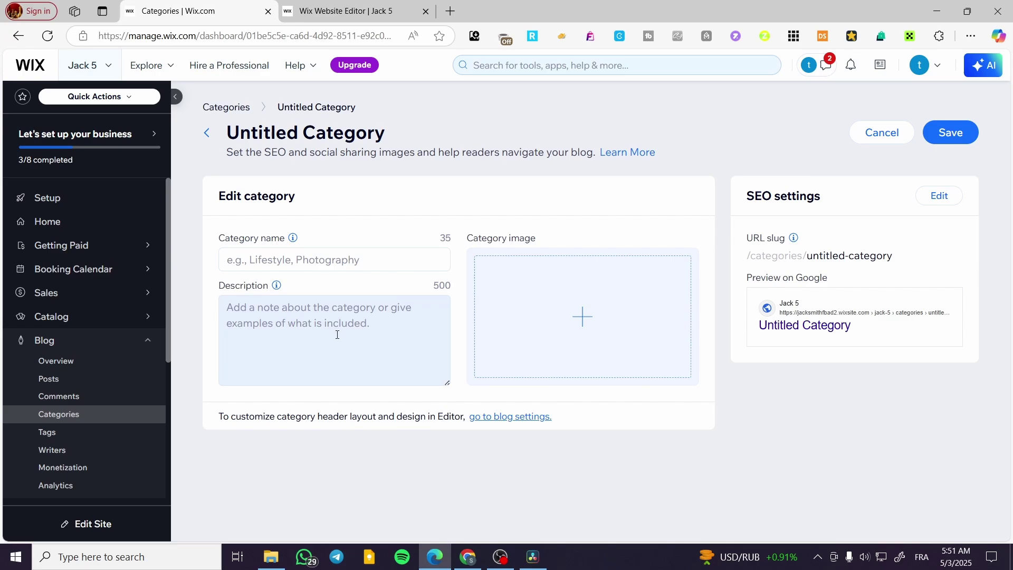
left_click(332, 260)
type("dd")
left_click(324, 325)
type("dd")
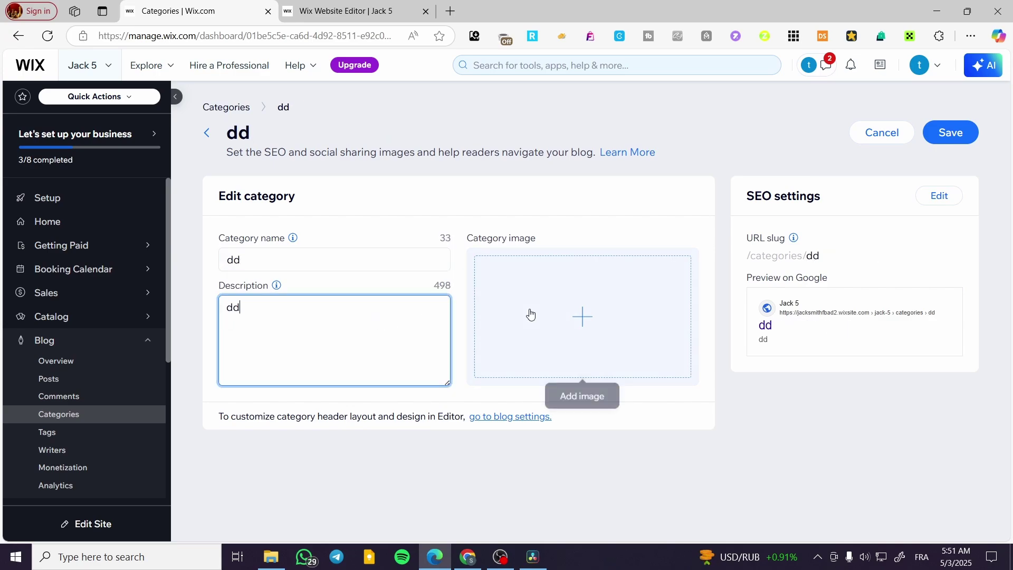
left_click(949, 133)
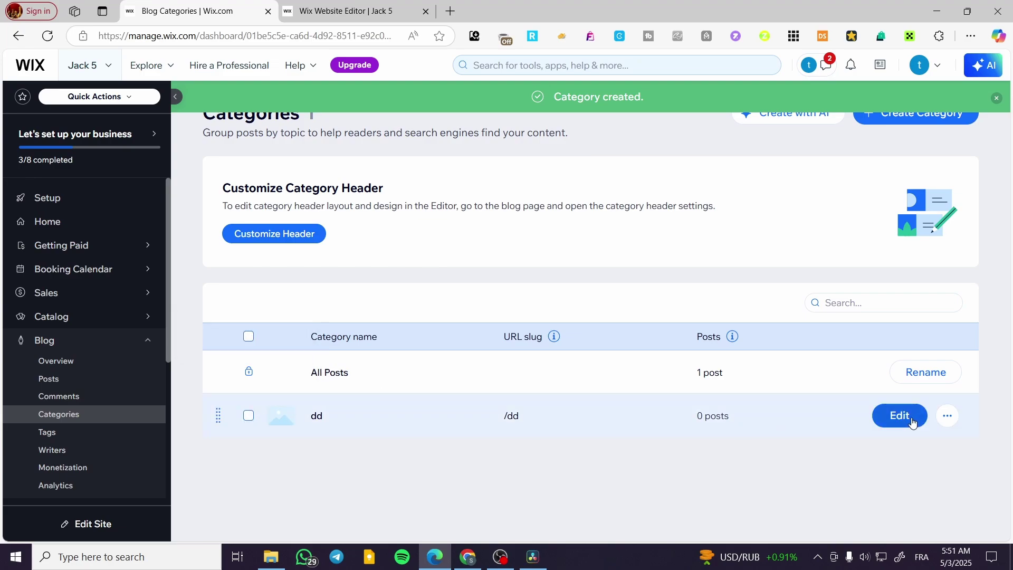
Check the dd category's more-options menu, selecting and deselecting it in the list.
left_click(946, 415)
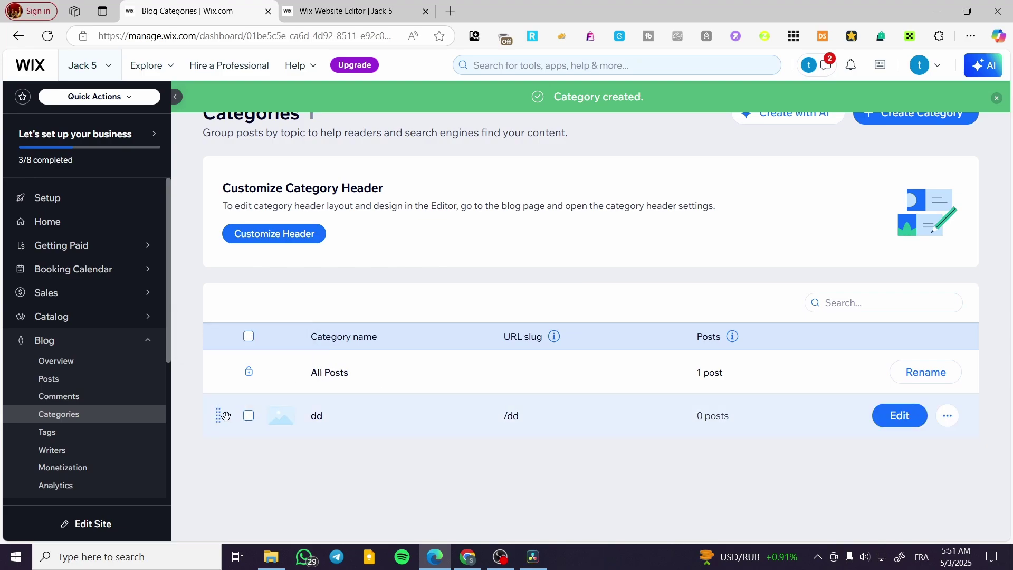
left_click(248, 415)
left_click(248, 416)
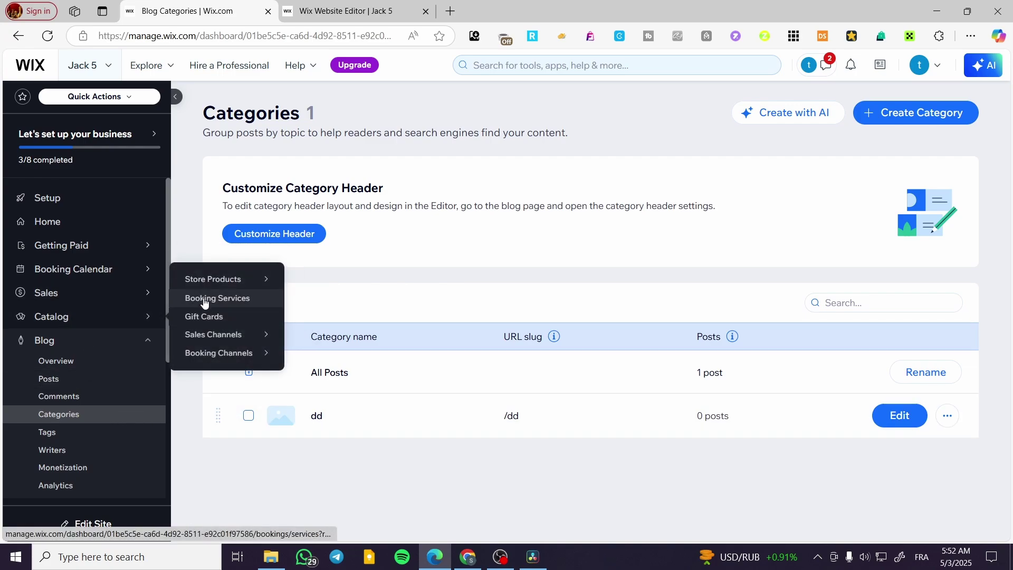
mouse_move(52, 316)
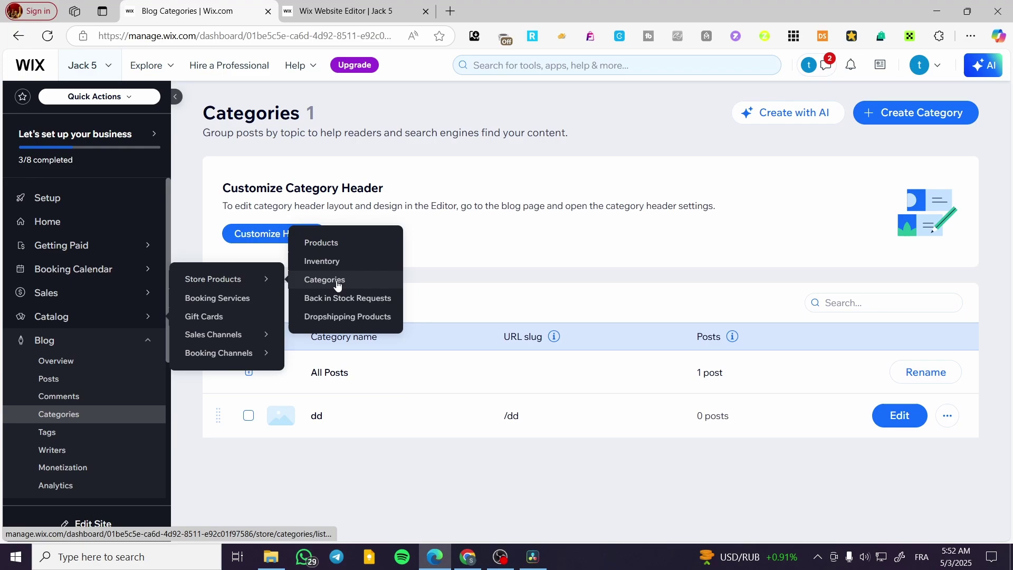
Return to the store's product Categories grid and dismiss the All Products tip.
left_click(337, 283)
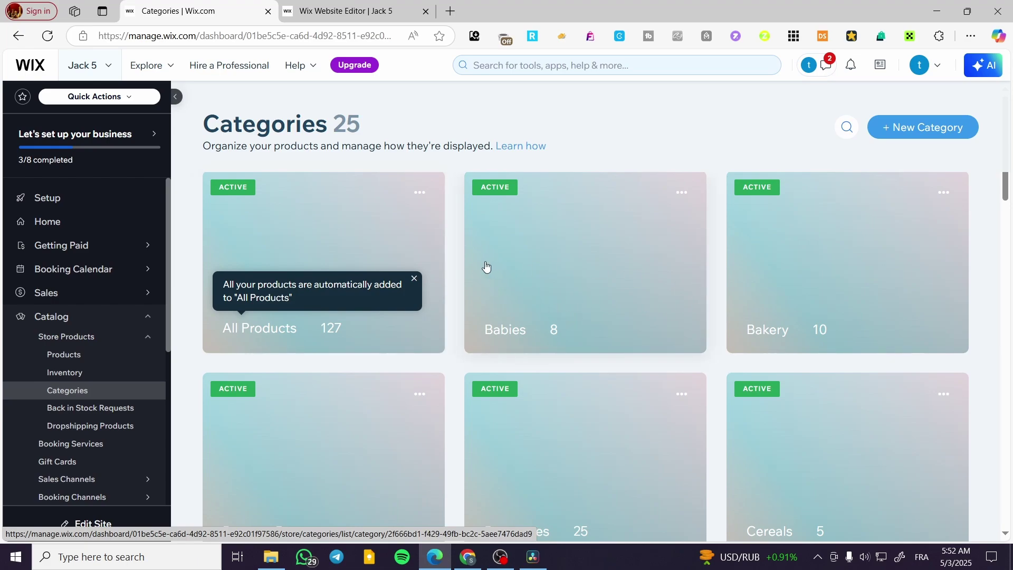
scroll(487, 266, "down", 2)
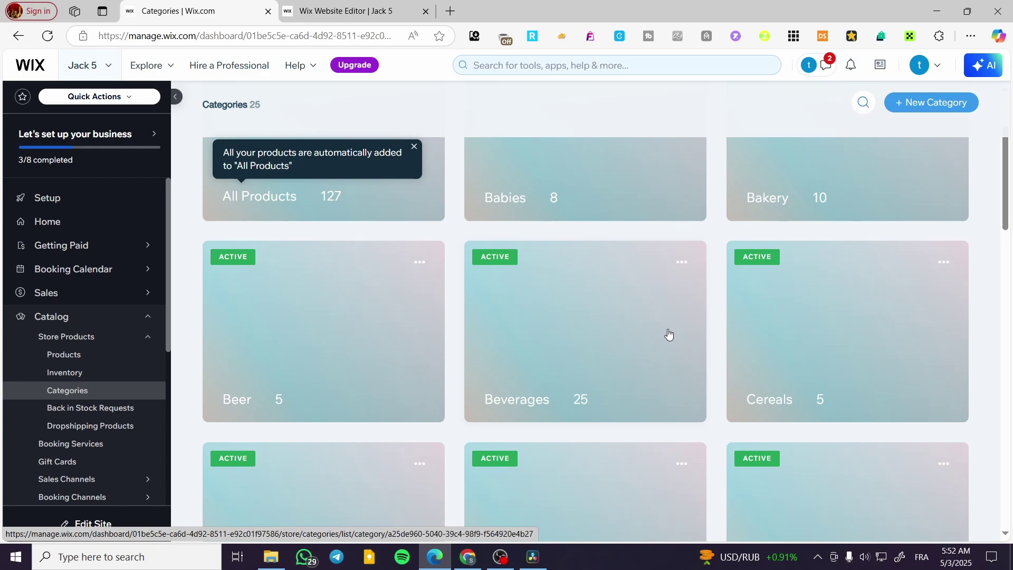
scroll(602, 332, "down", 3)
scroll(601, 333, "up", 4)
scroll(422, 335, "up", 1)
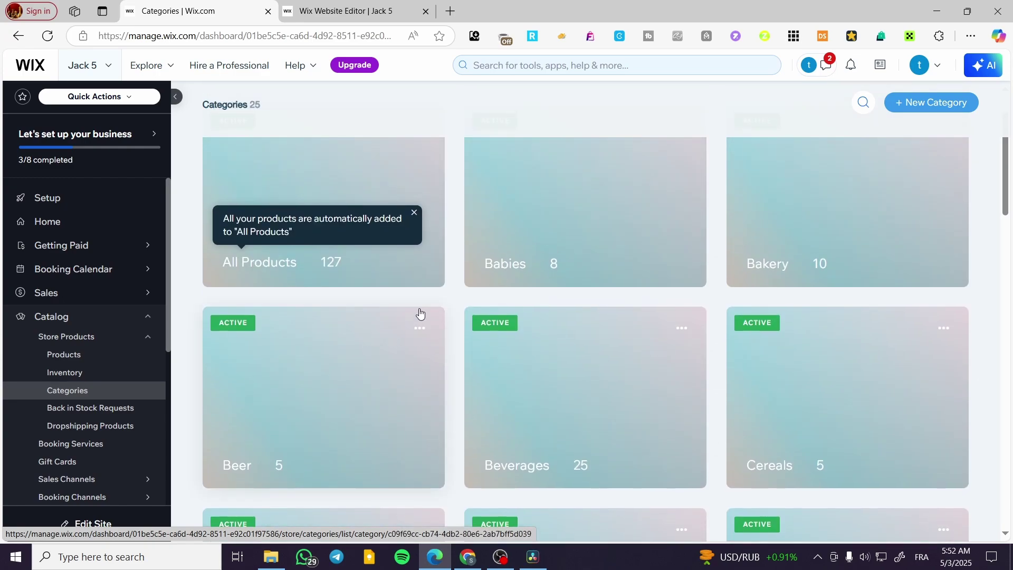
left_click(414, 215)
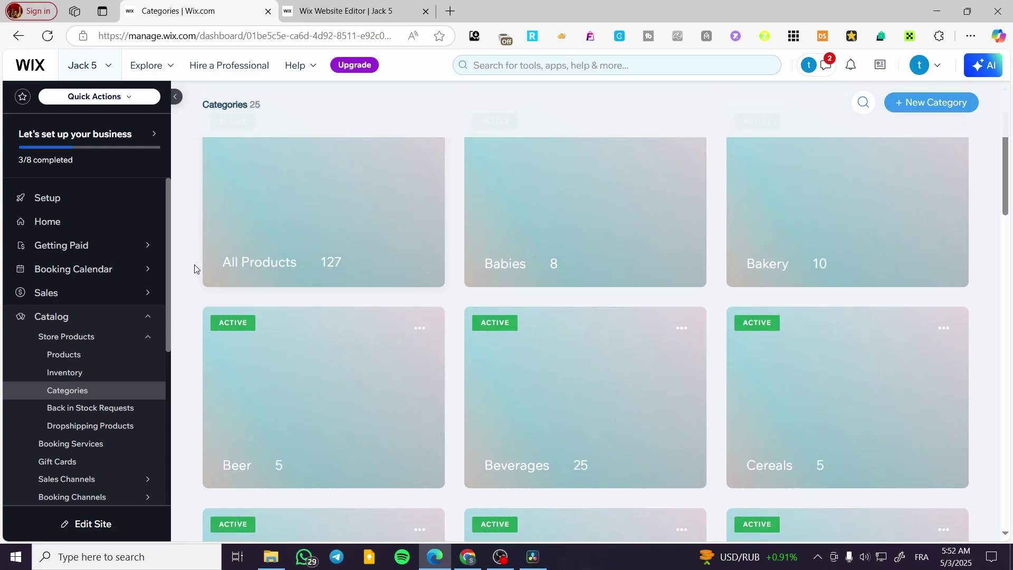
scroll(356, 301, "down", 5)
scroll(401, 376, "down", 3)
scroll(400, 376, "up", 3)
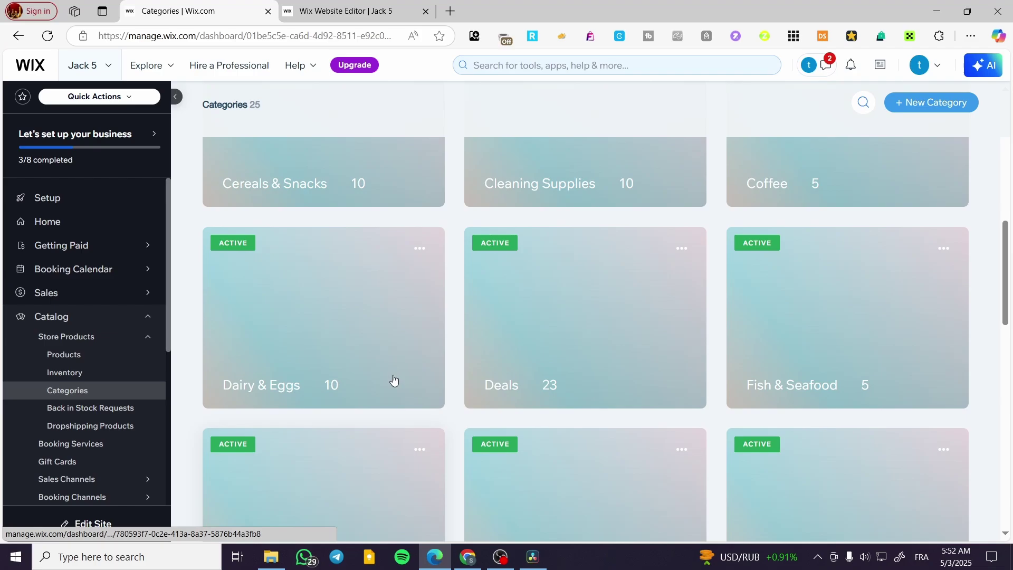
scroll(380, 364, "up", 3)
scroll(367, 332, "up", 2)
scroll(609, 332, "down", 5)
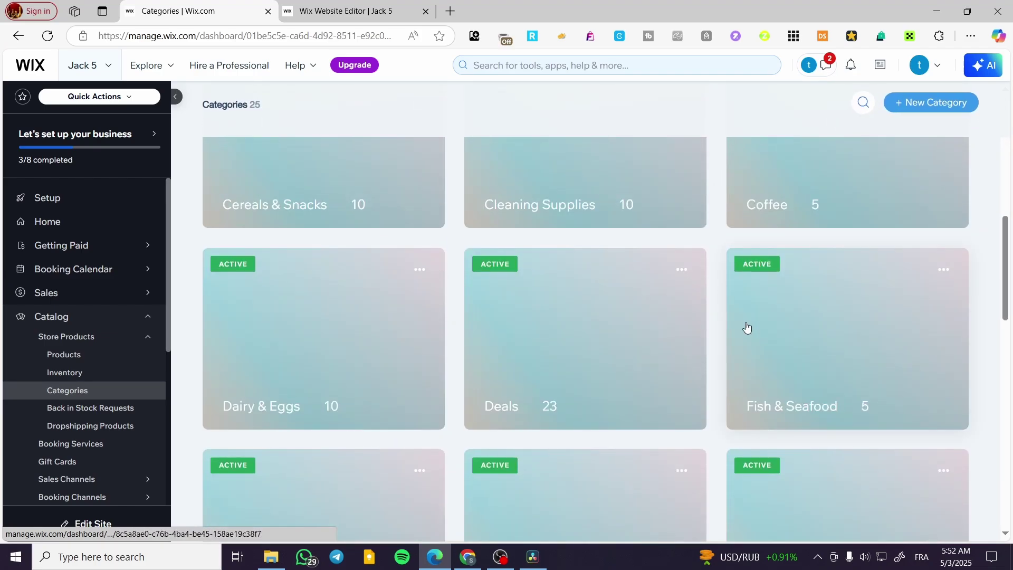
scroll(744, 328, "down", 4)
scroll(712, 324, "down", 5)
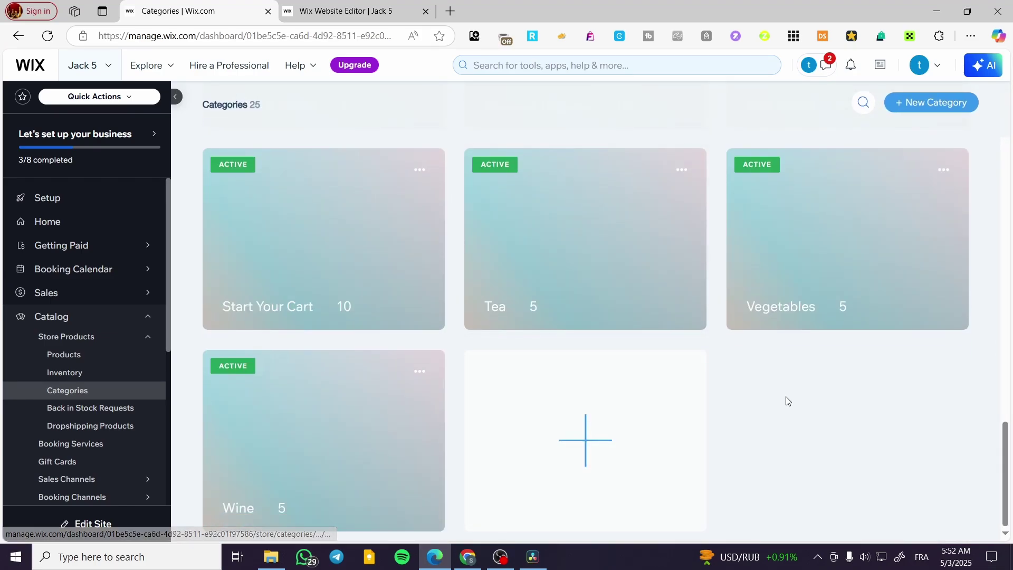
scroll(668, 415, "up", 4)
scroll(547, 428, "up", 4)
scroll(547, 428, "up", 3)
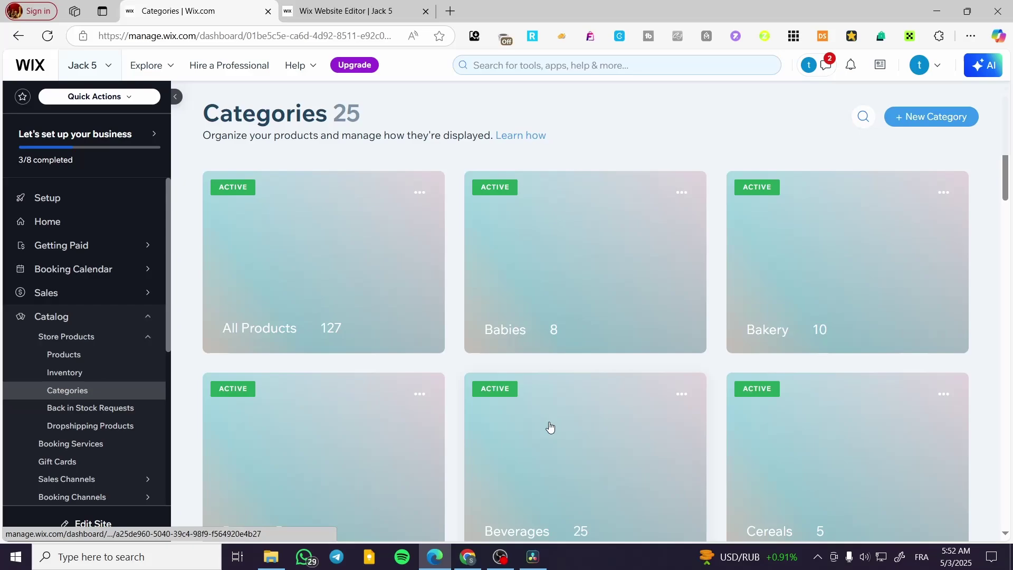